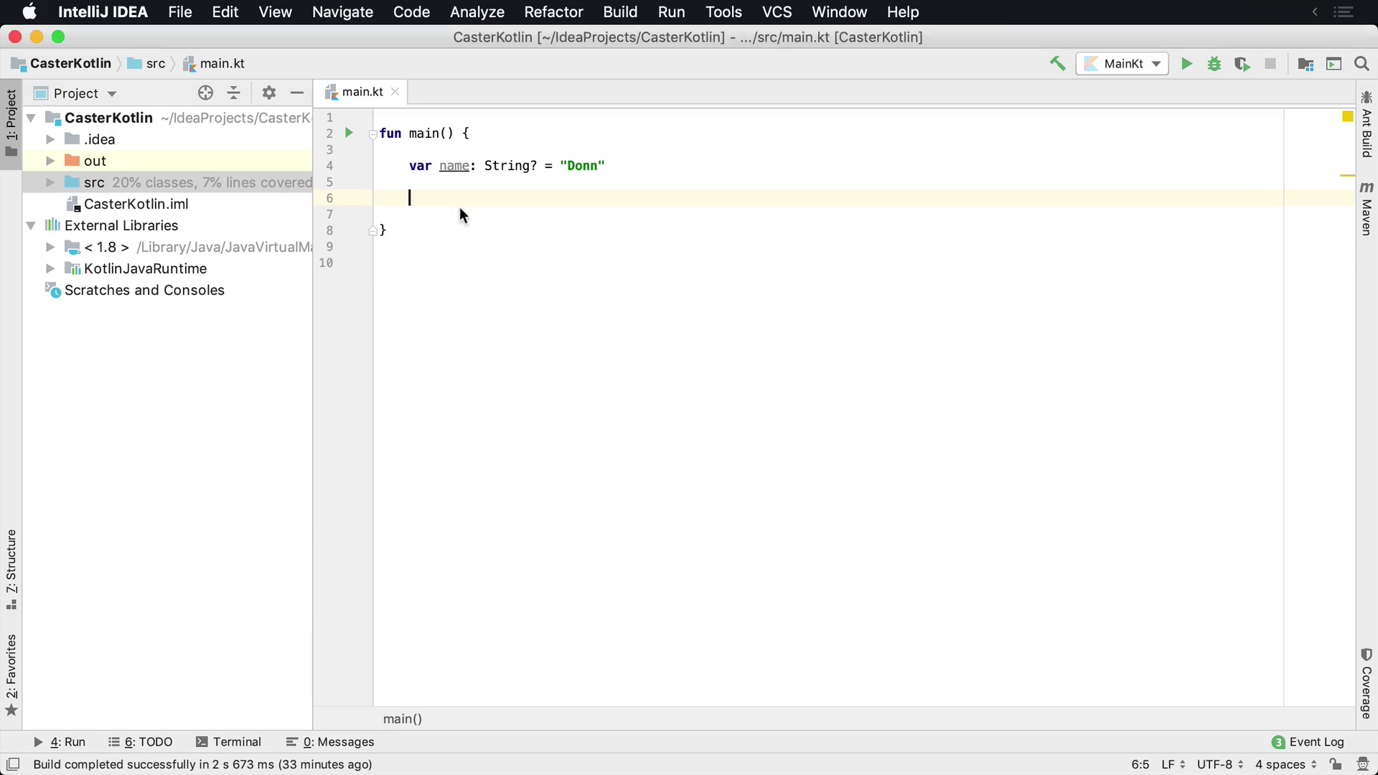
text(val len)
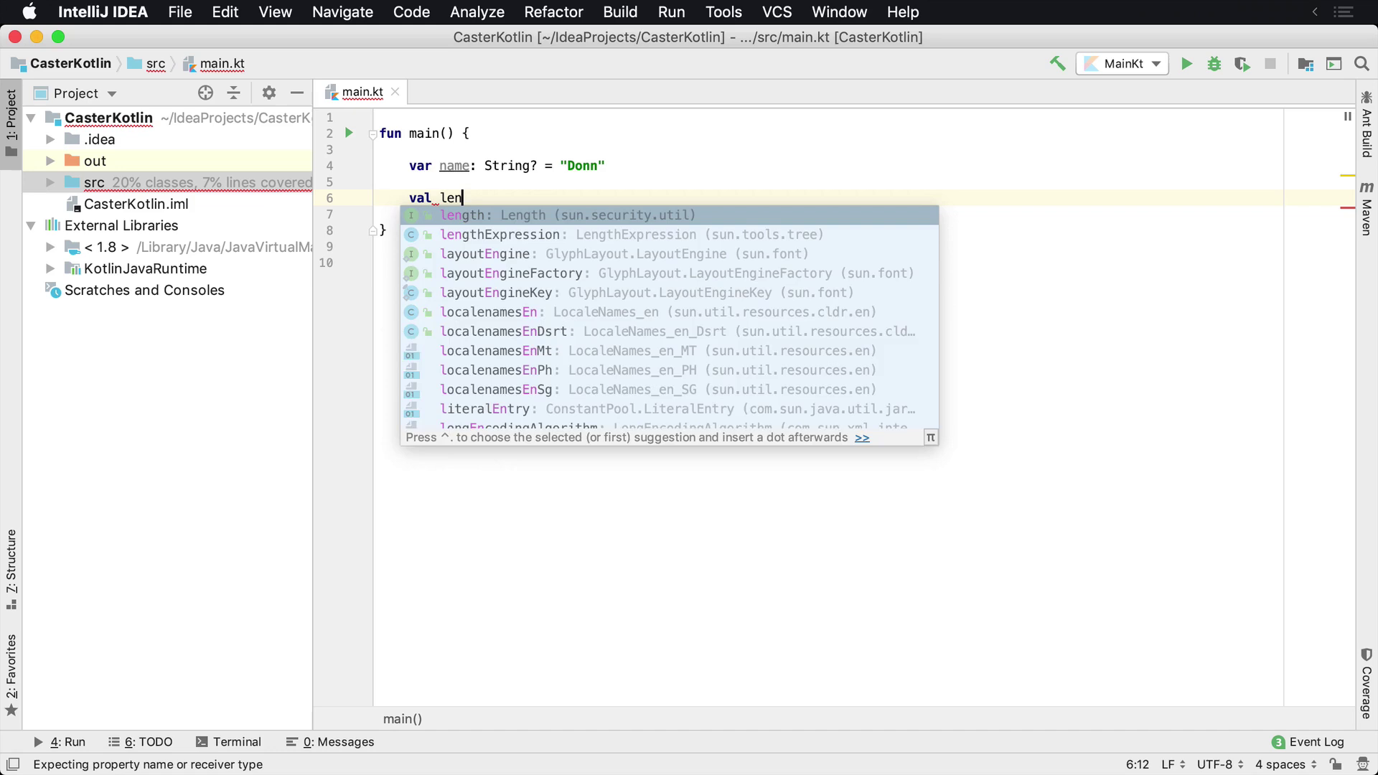
text(gth )
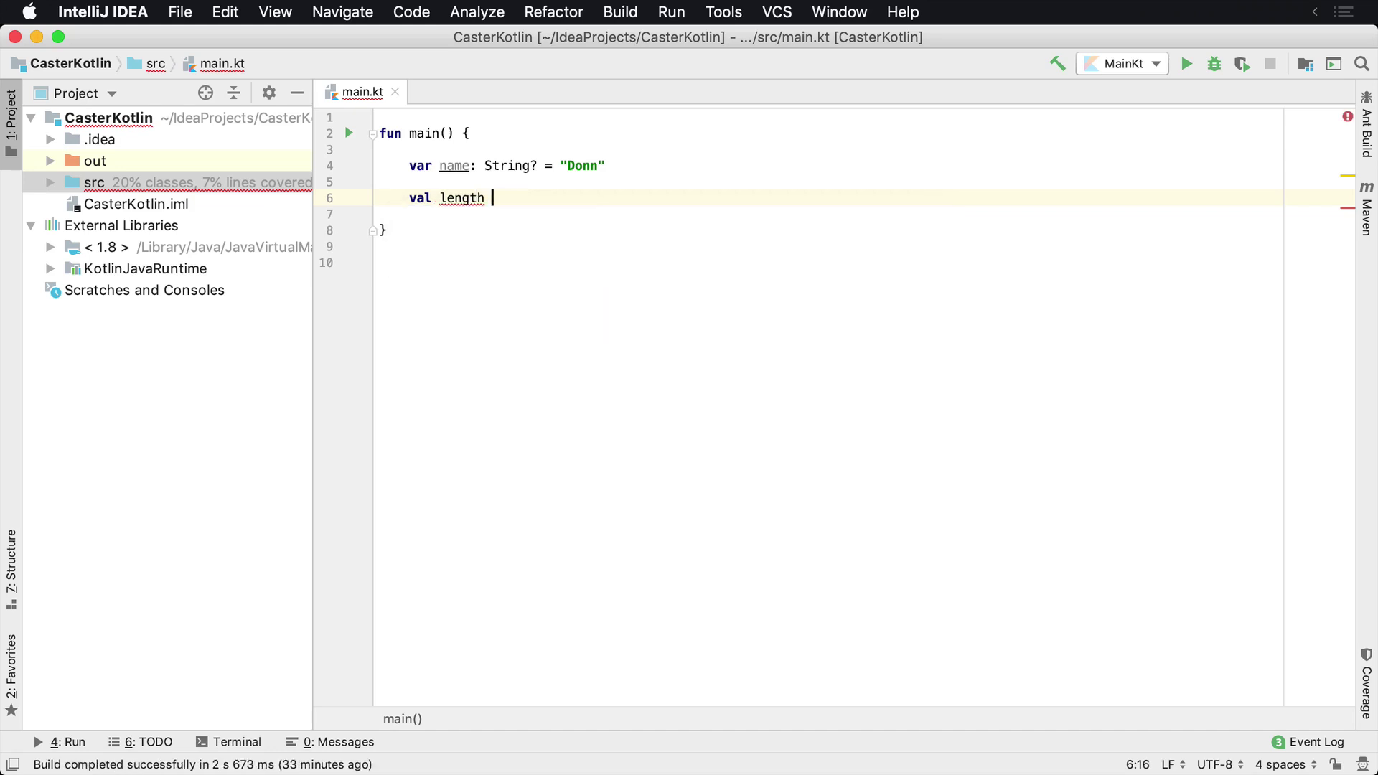
text(= )
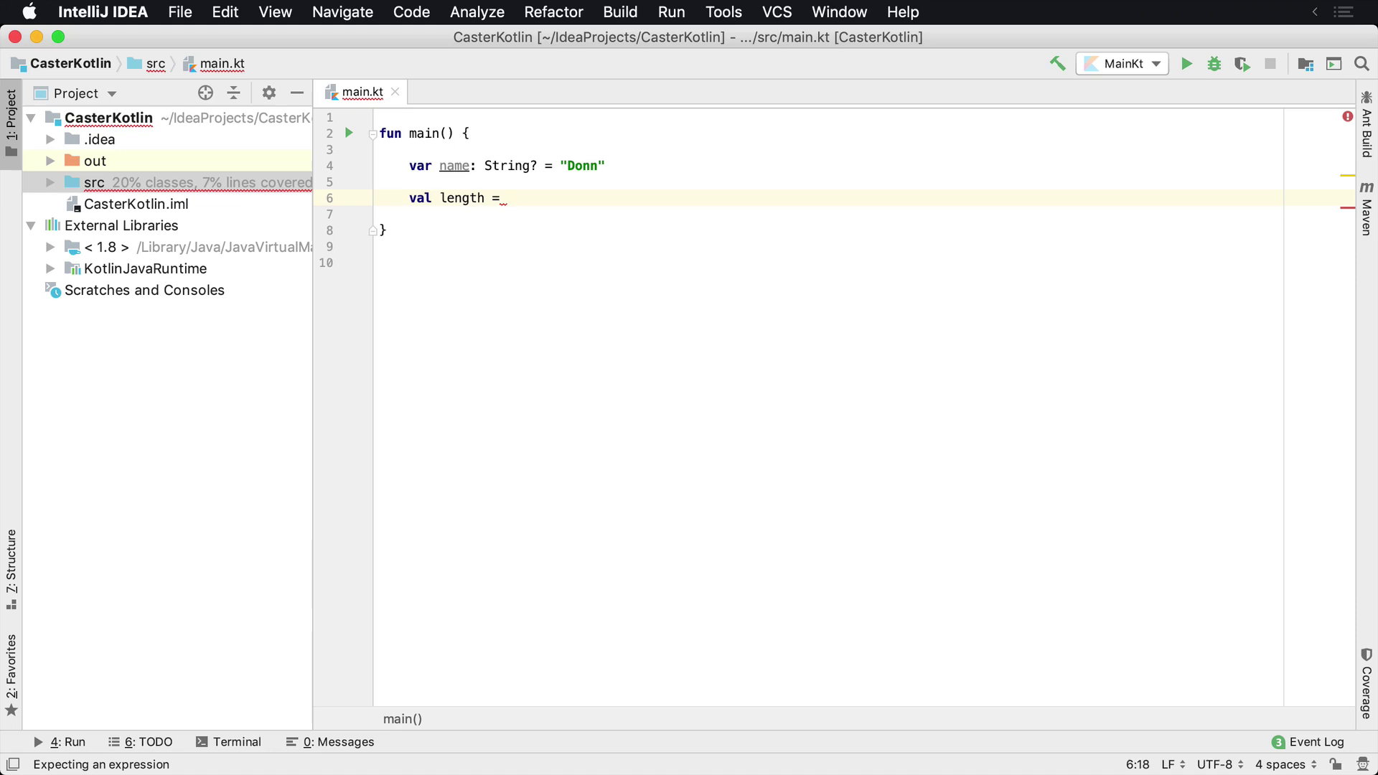
text(name)
text( !)
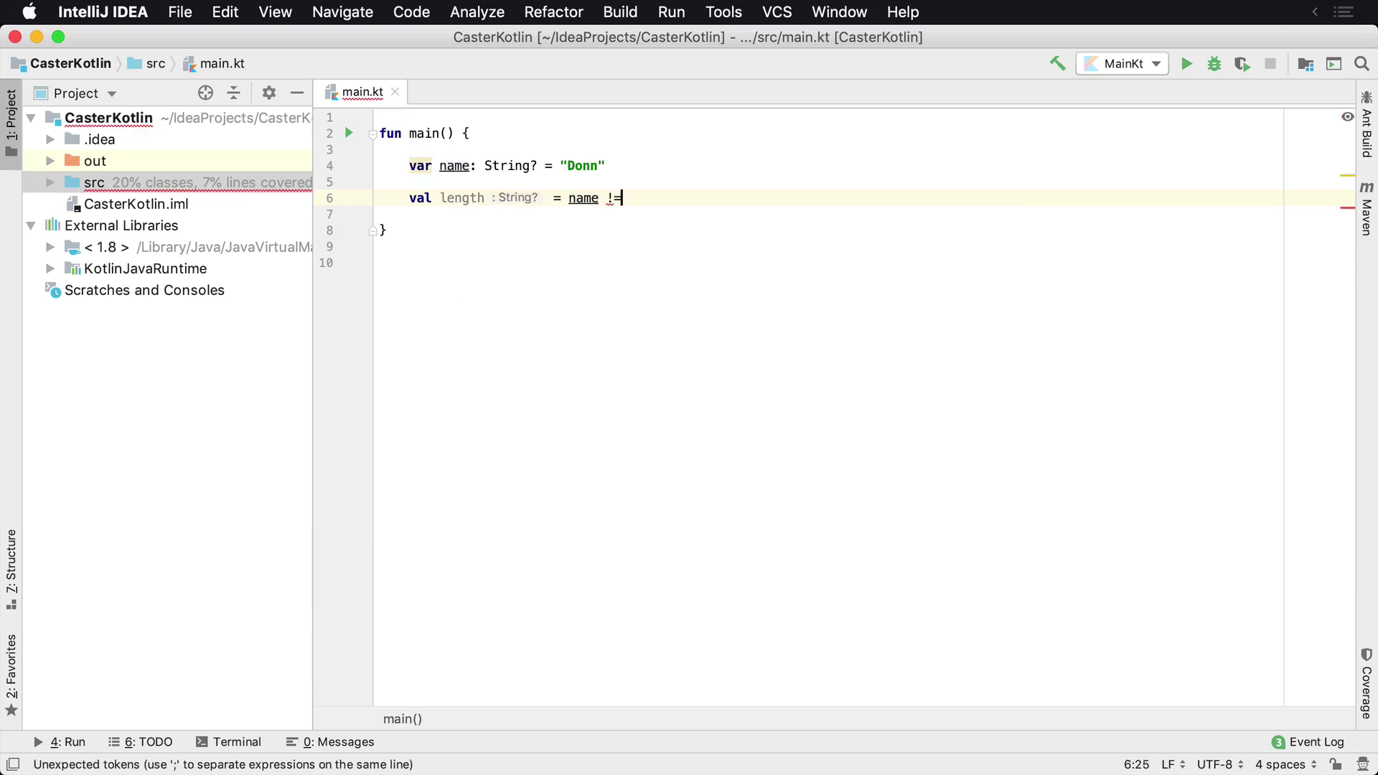
text(= null ? na)
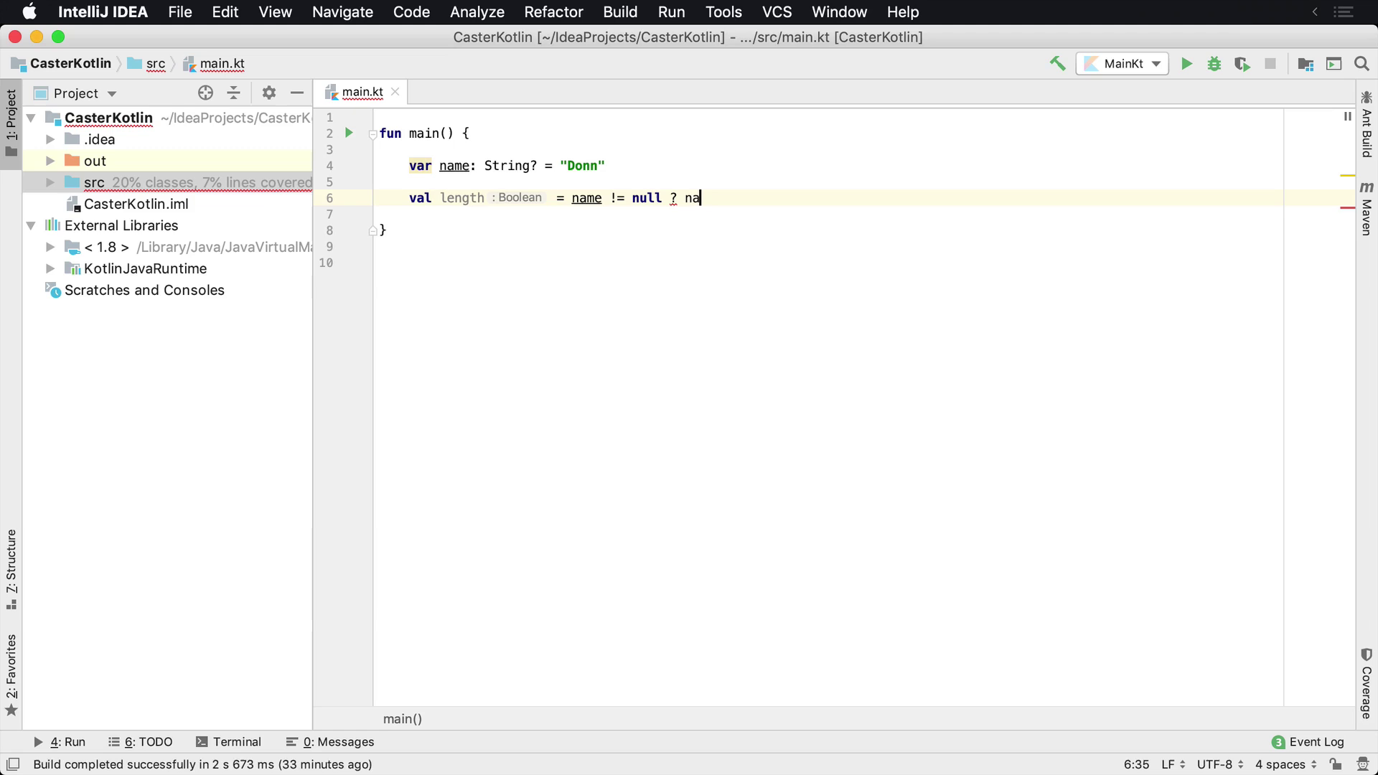
text(me.length)
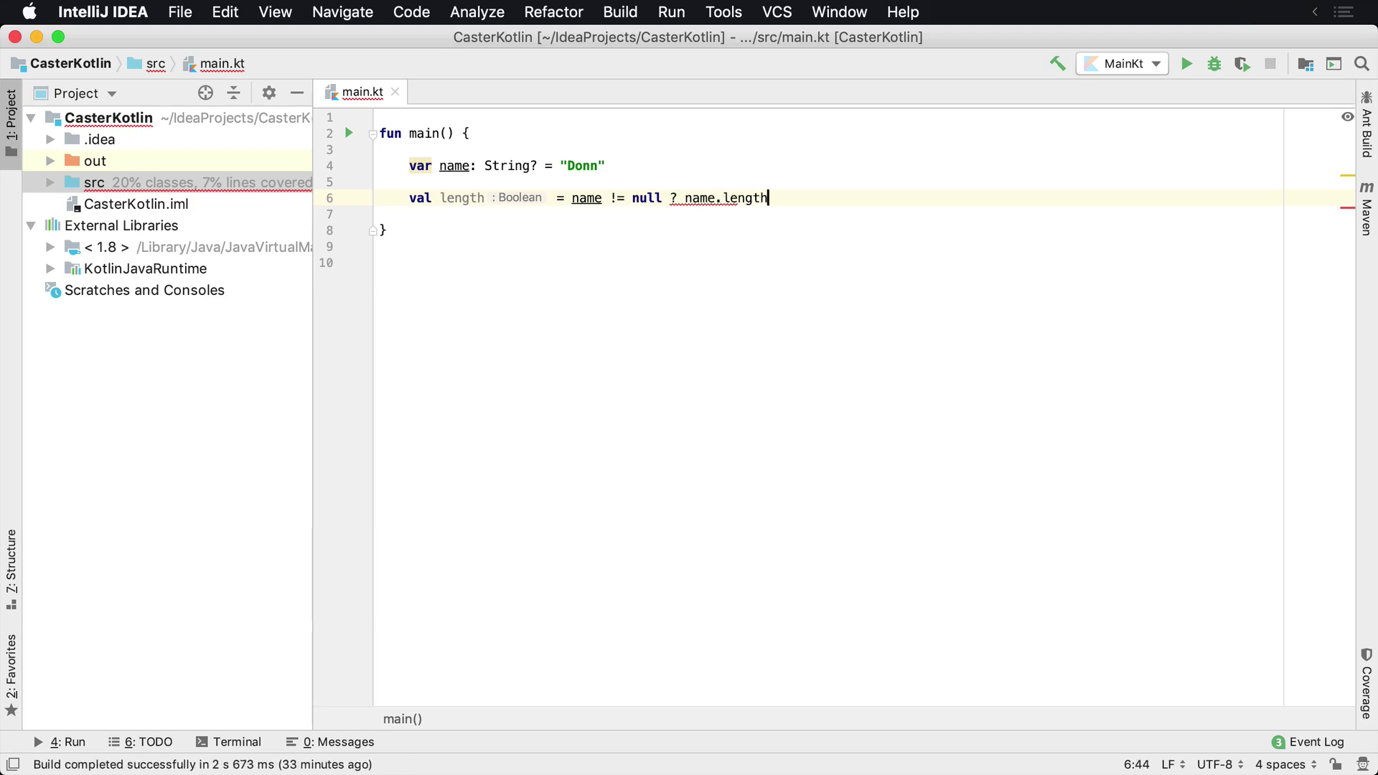
text( : 0)
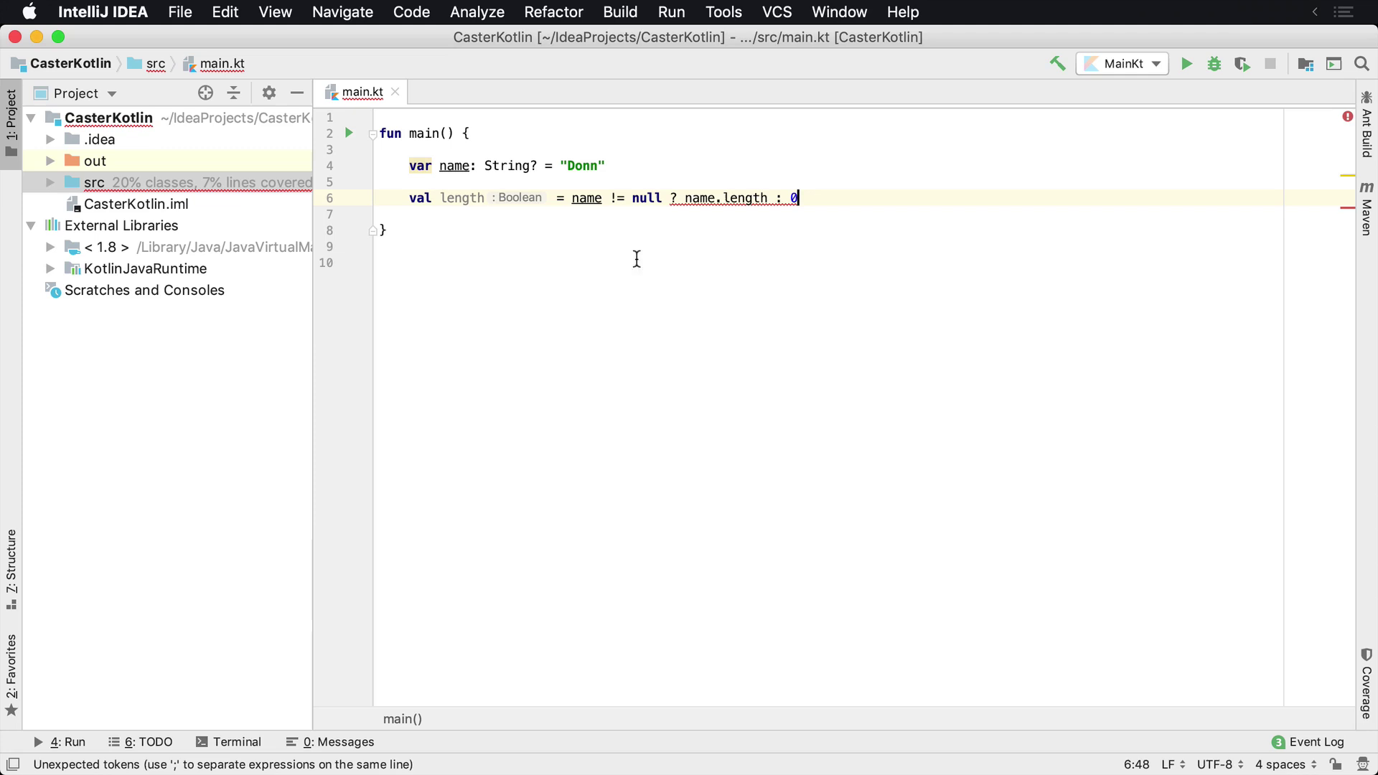
mouse_move(719, 198)
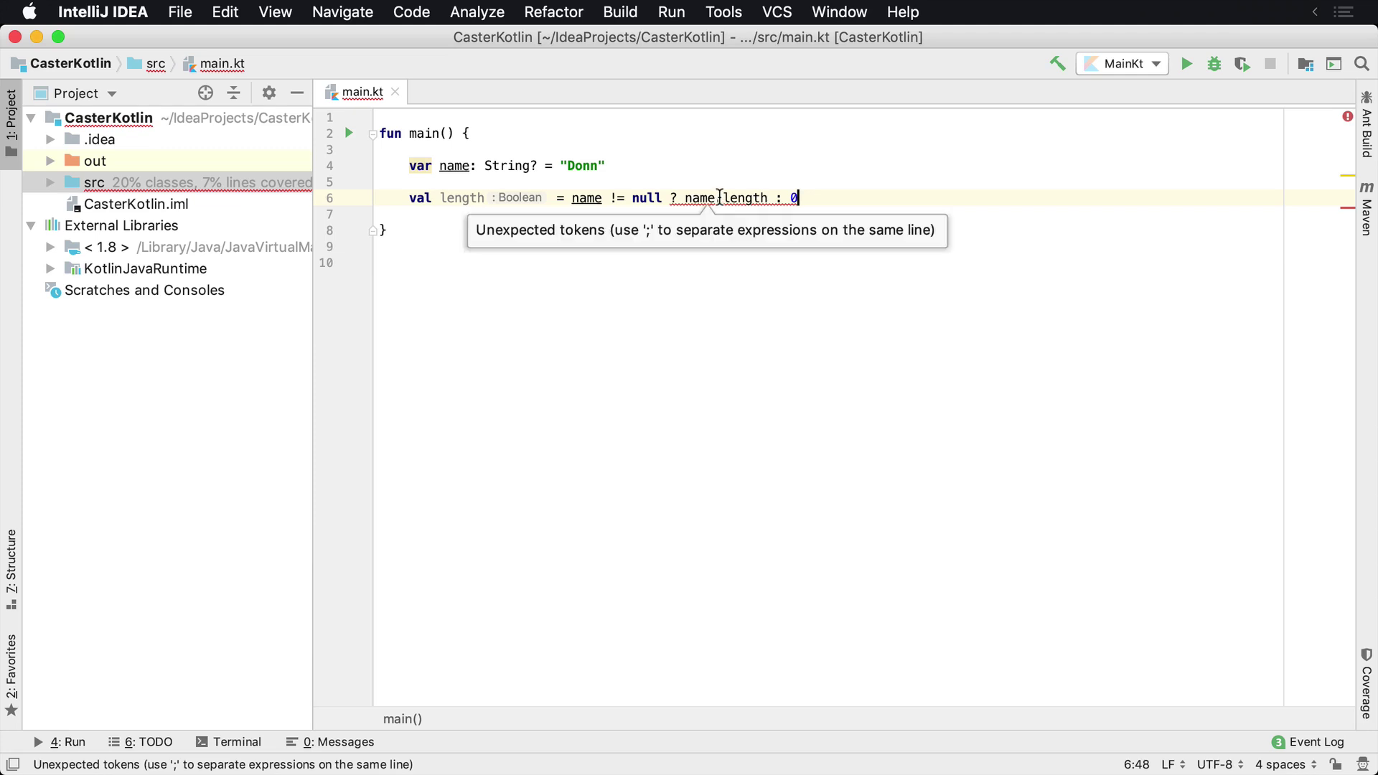
Rewrite line 6 as if(name != null) name.length, removing the ? and : operators
click(720, 197)
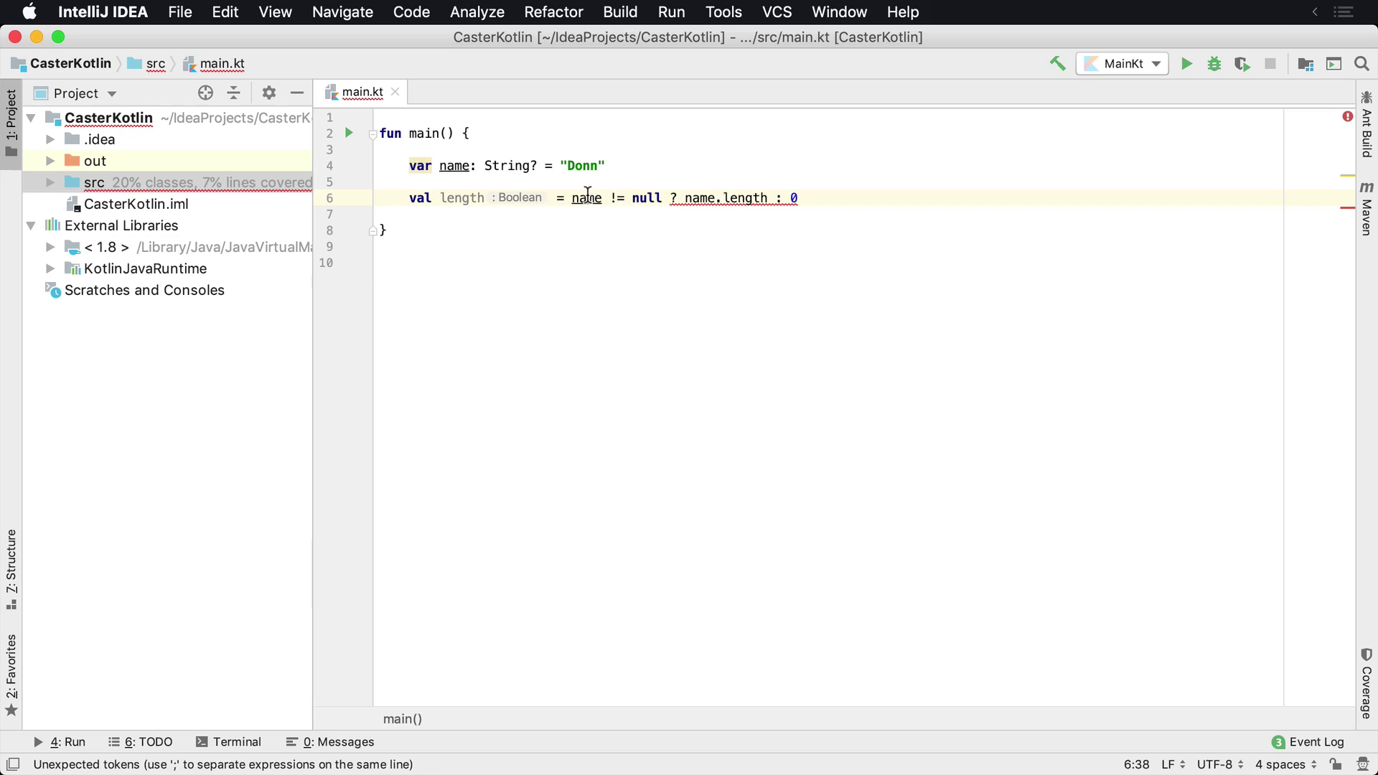
click(563, 198)
key(Right)
text(if()
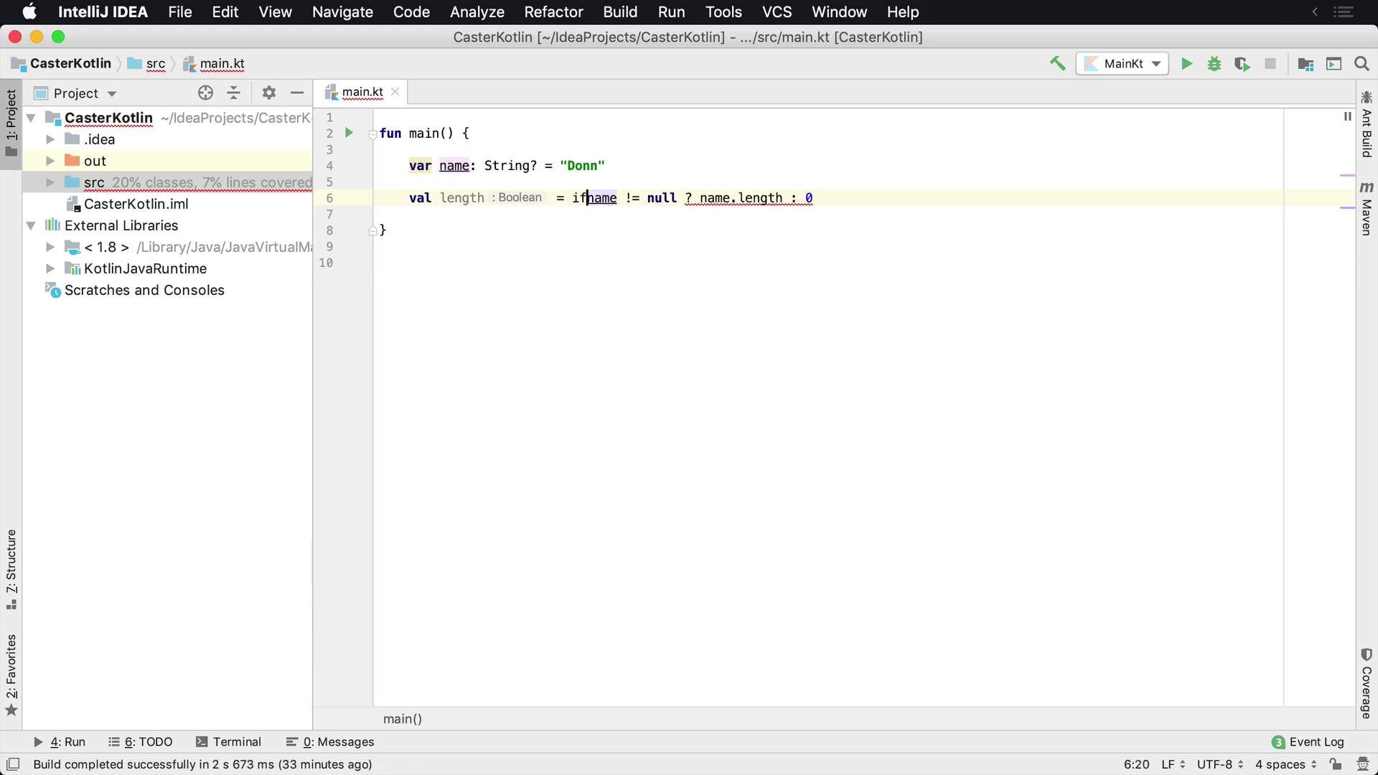
key(Right)
key(Right)
key(Right)
key(Right)
key(Right)
key(Right)
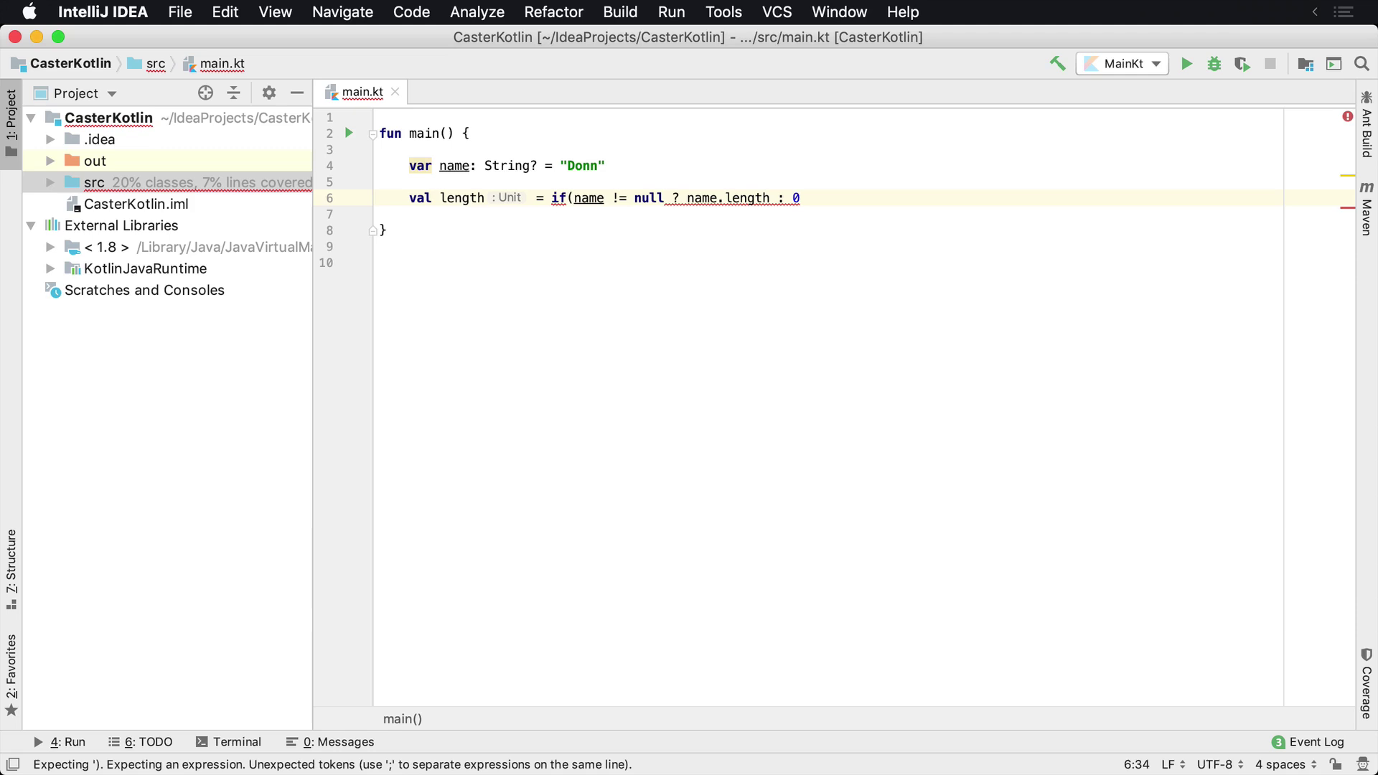
key(Left)
text())
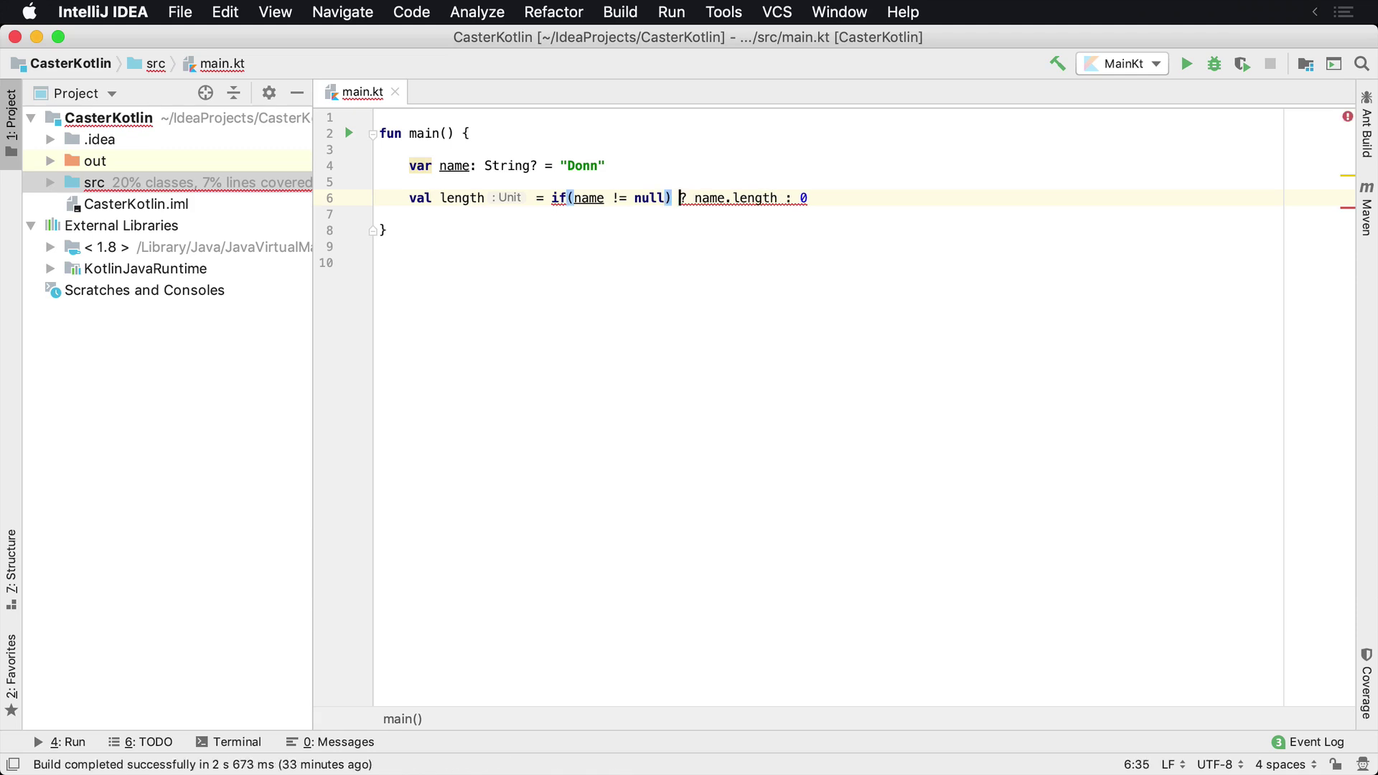
key(Right)
key(Right)
key(BackSpace)
key(BackSpace)
key(End)
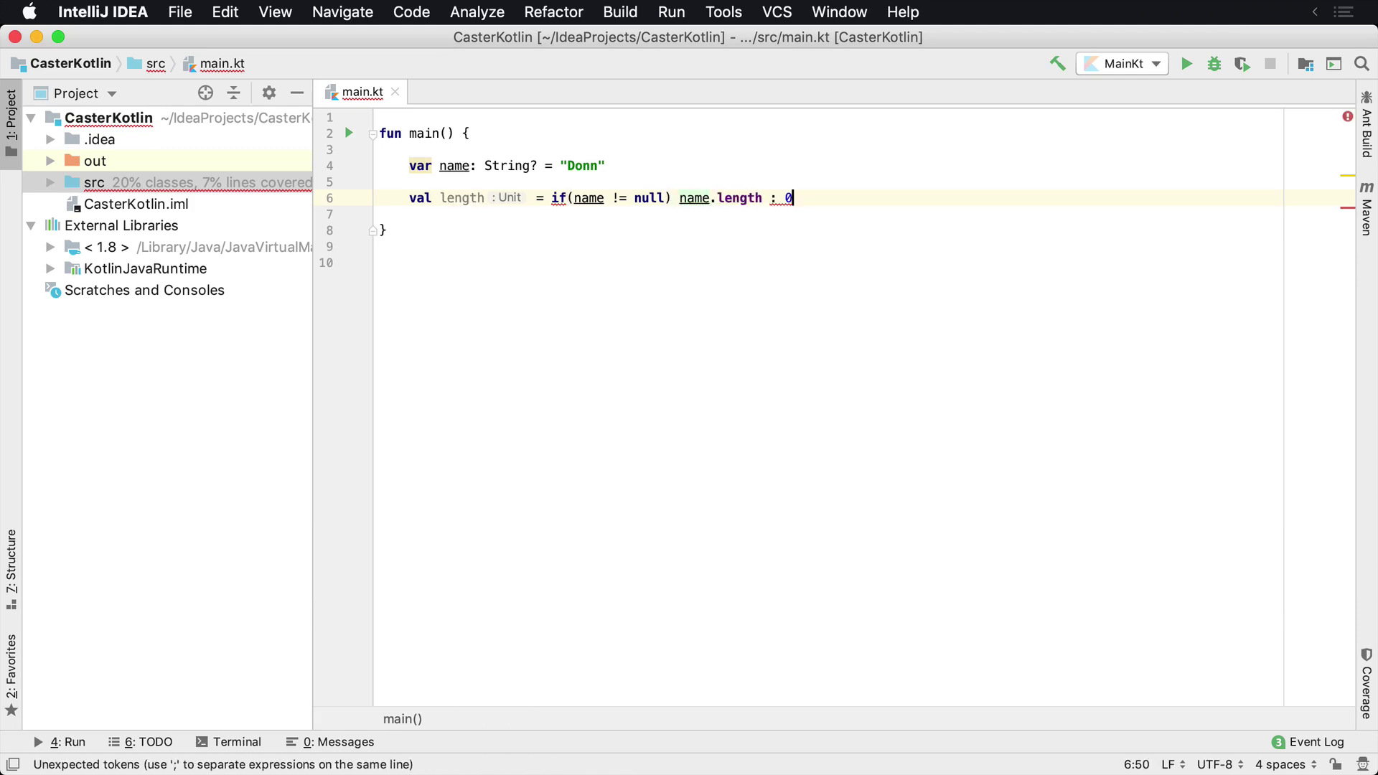
key(Left)
key(Left)
key(Left)
key(Delete)
text(else )
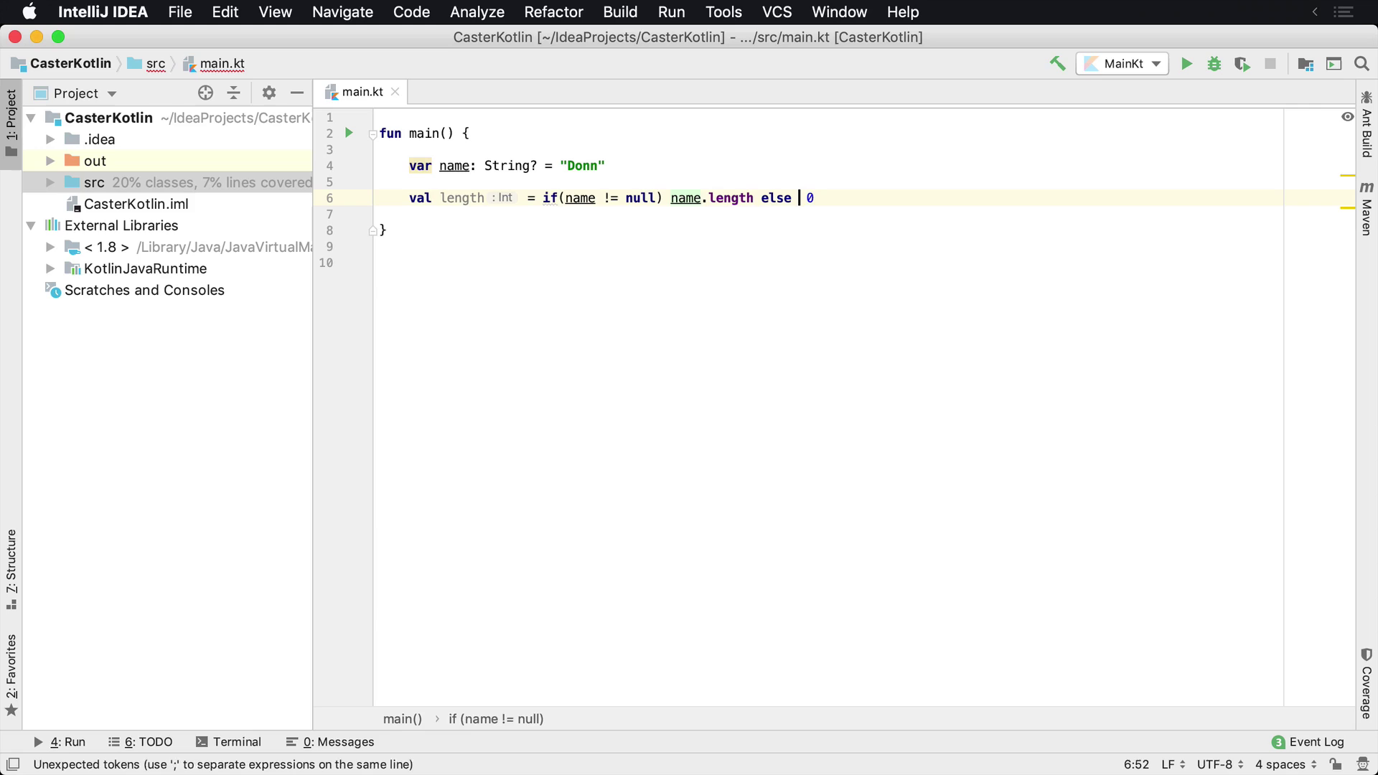
text({)
Finish line 6 with else { 0 } and add an empty line below it
key(End)
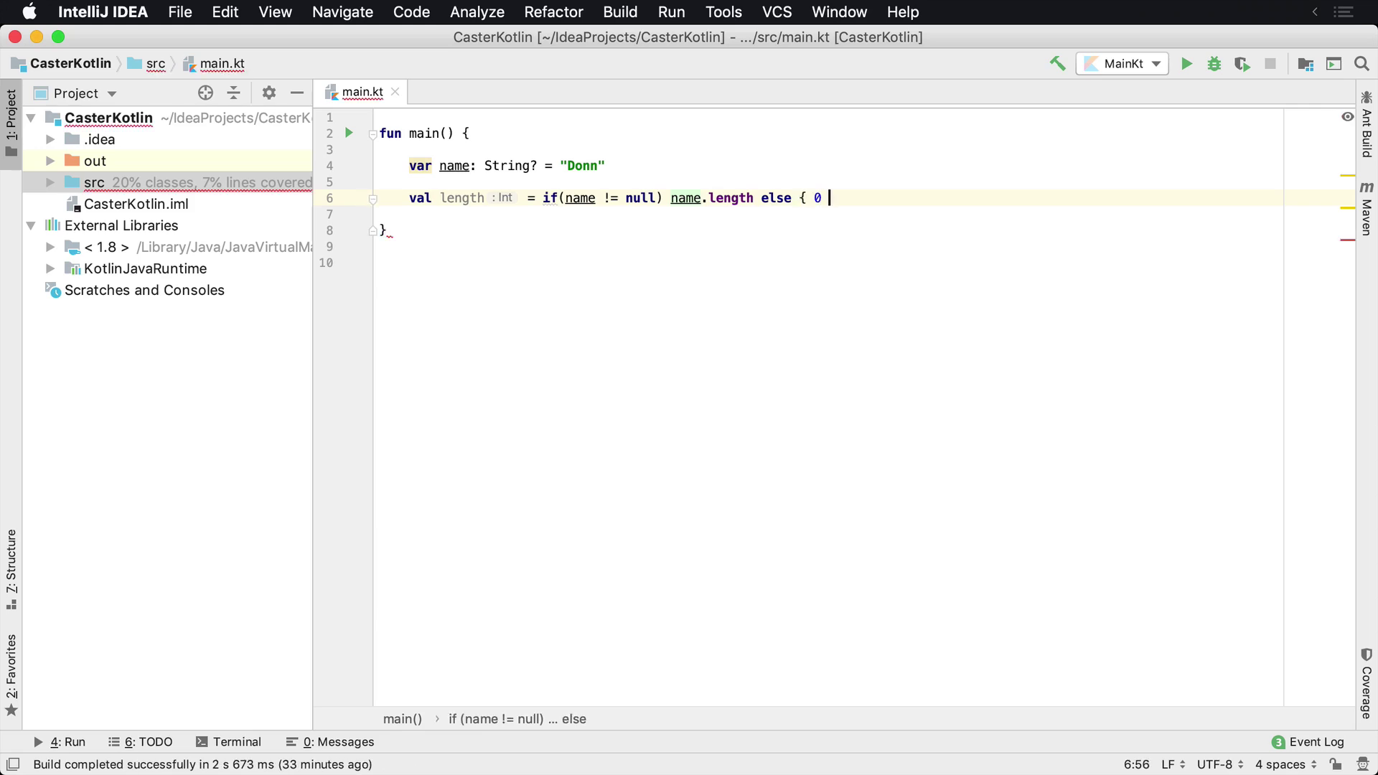
text(})
key(Home)
key(alt+Right)
key(alt+Right)
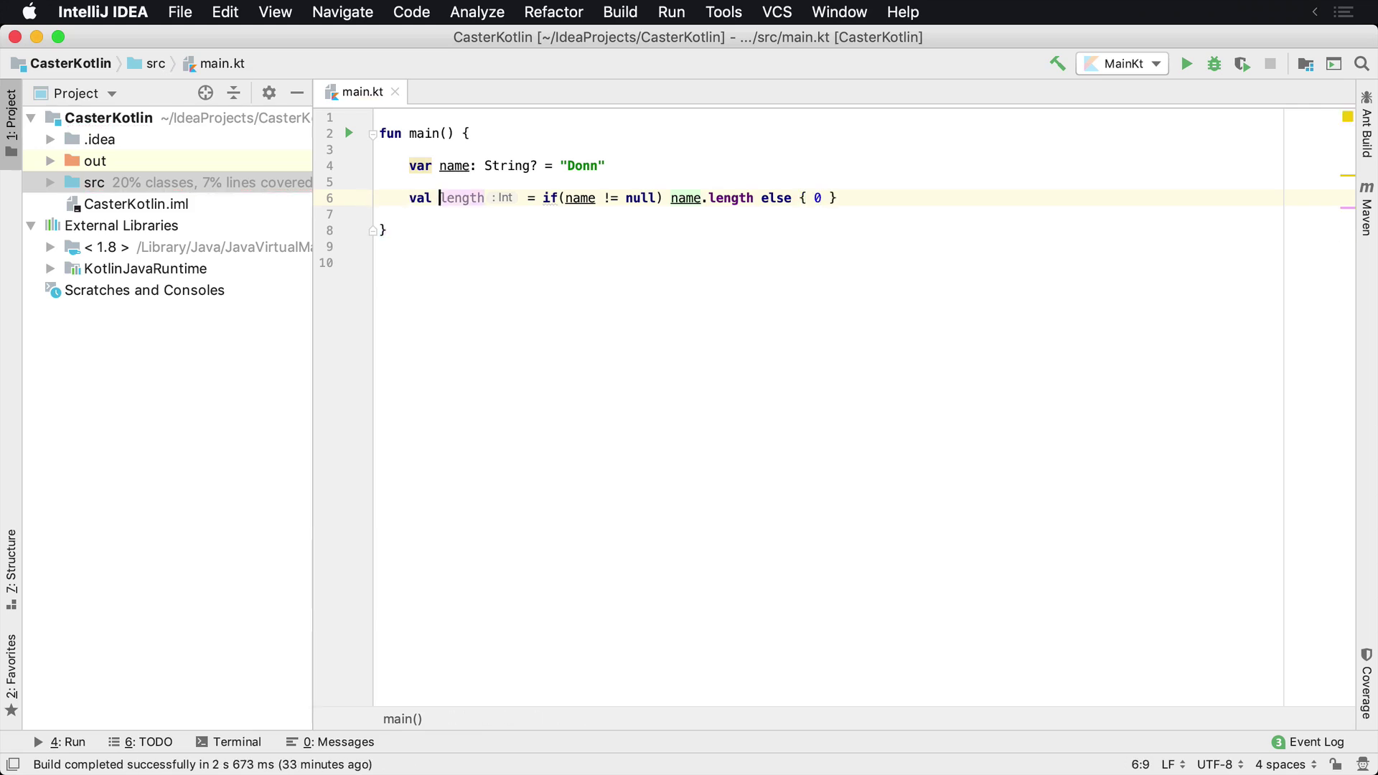
key(Right)
key(End)
key(Return)
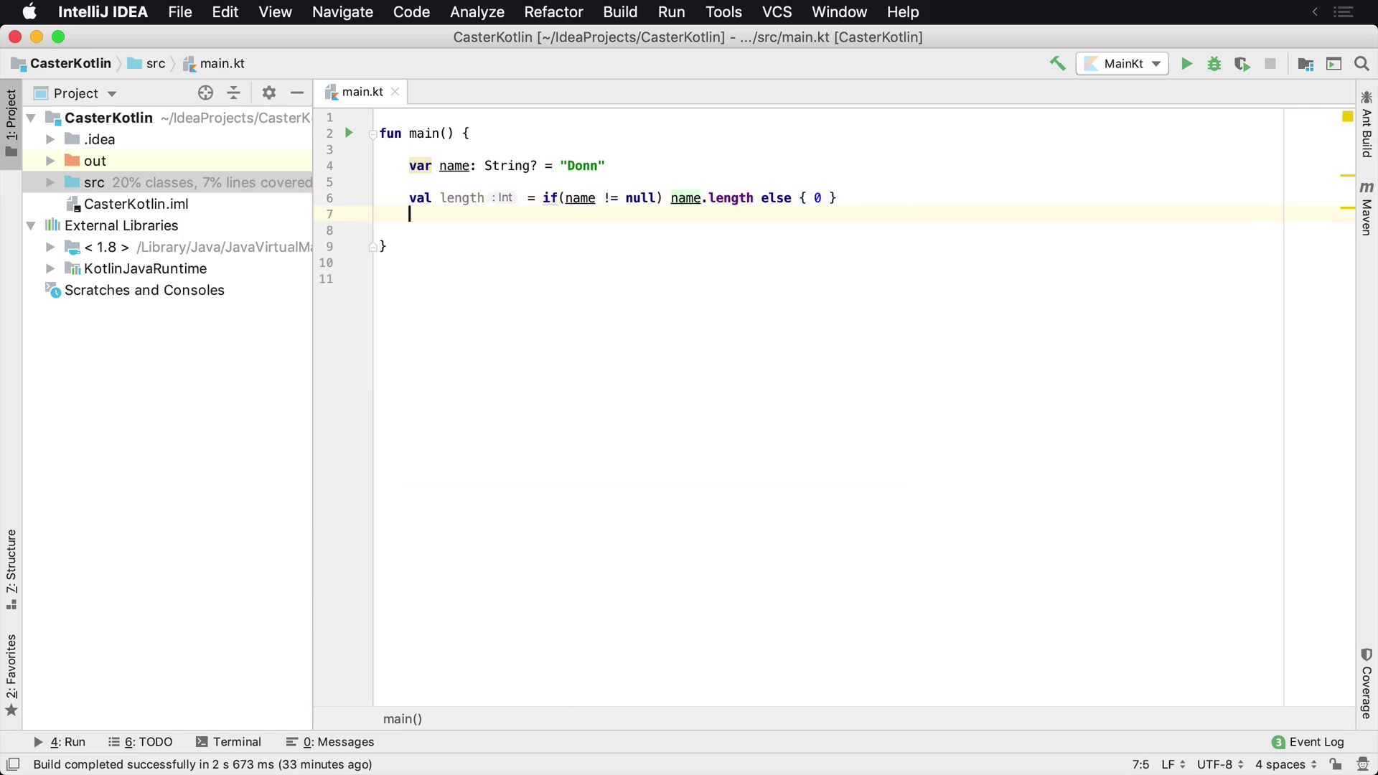
text(println)
Add println(length) on line 7 and run MainKt, which prints 4
key(Return)
text(println(leng)
key(Return)
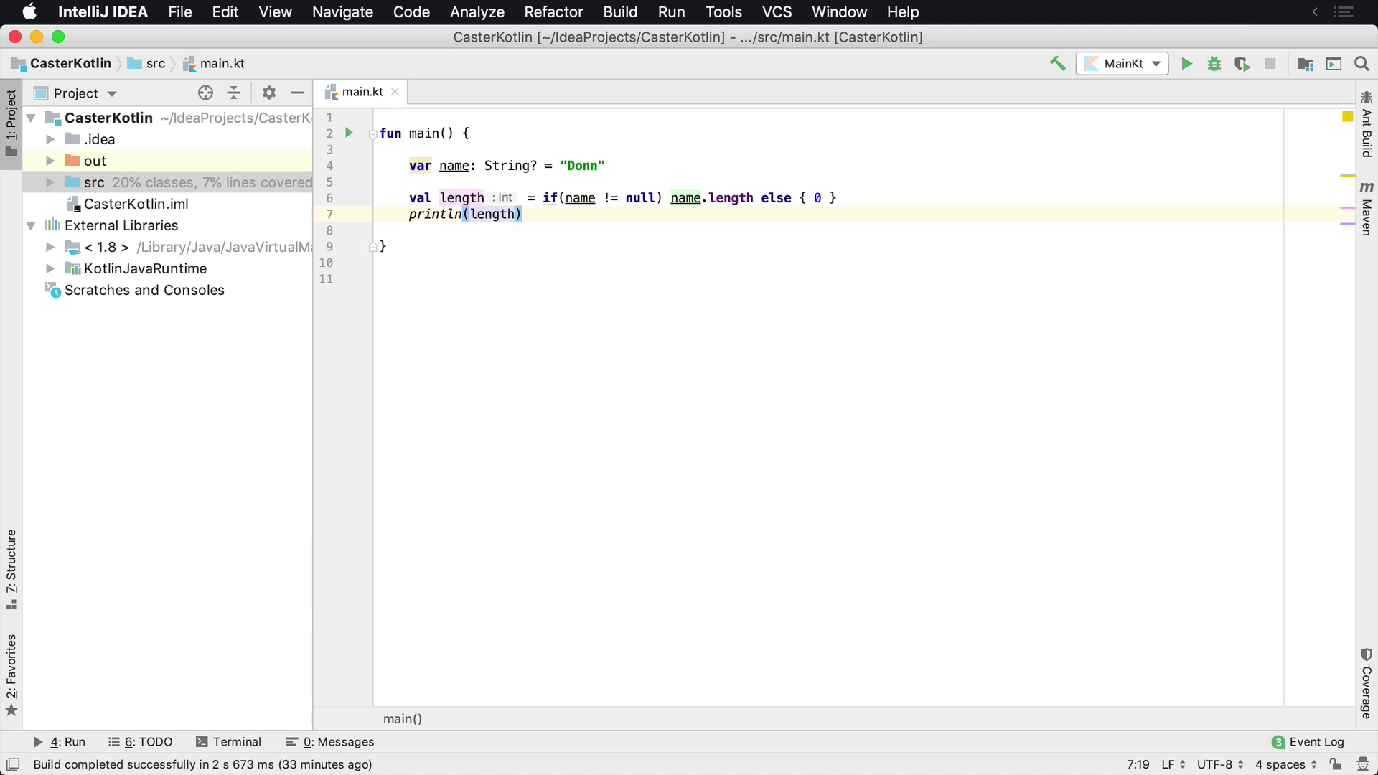
key(ctrl+r)
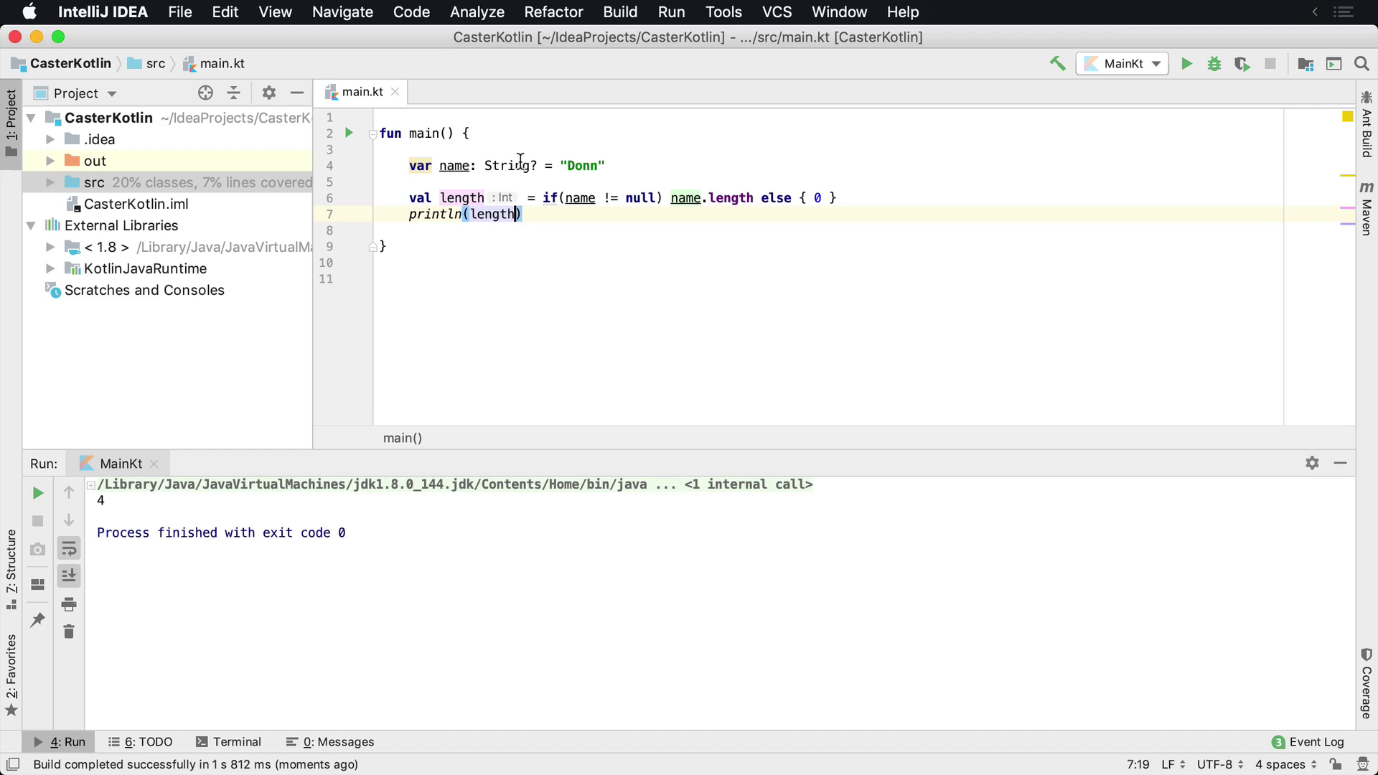
Set name to null and run MainKt to print 0, then undo back to "Donn"
double_click(567, 160)
key(BackSpace)
key(BackSpace)
text(nu)
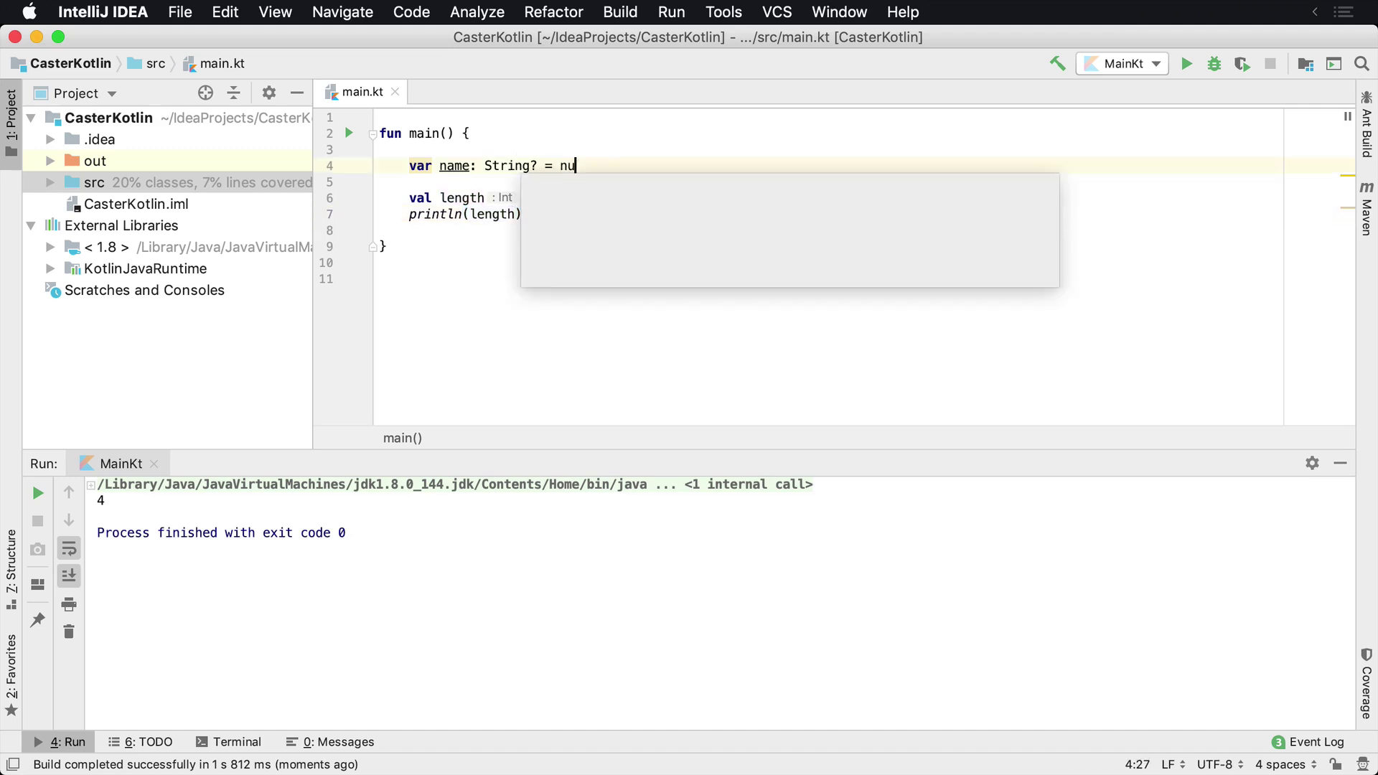
text(ll)
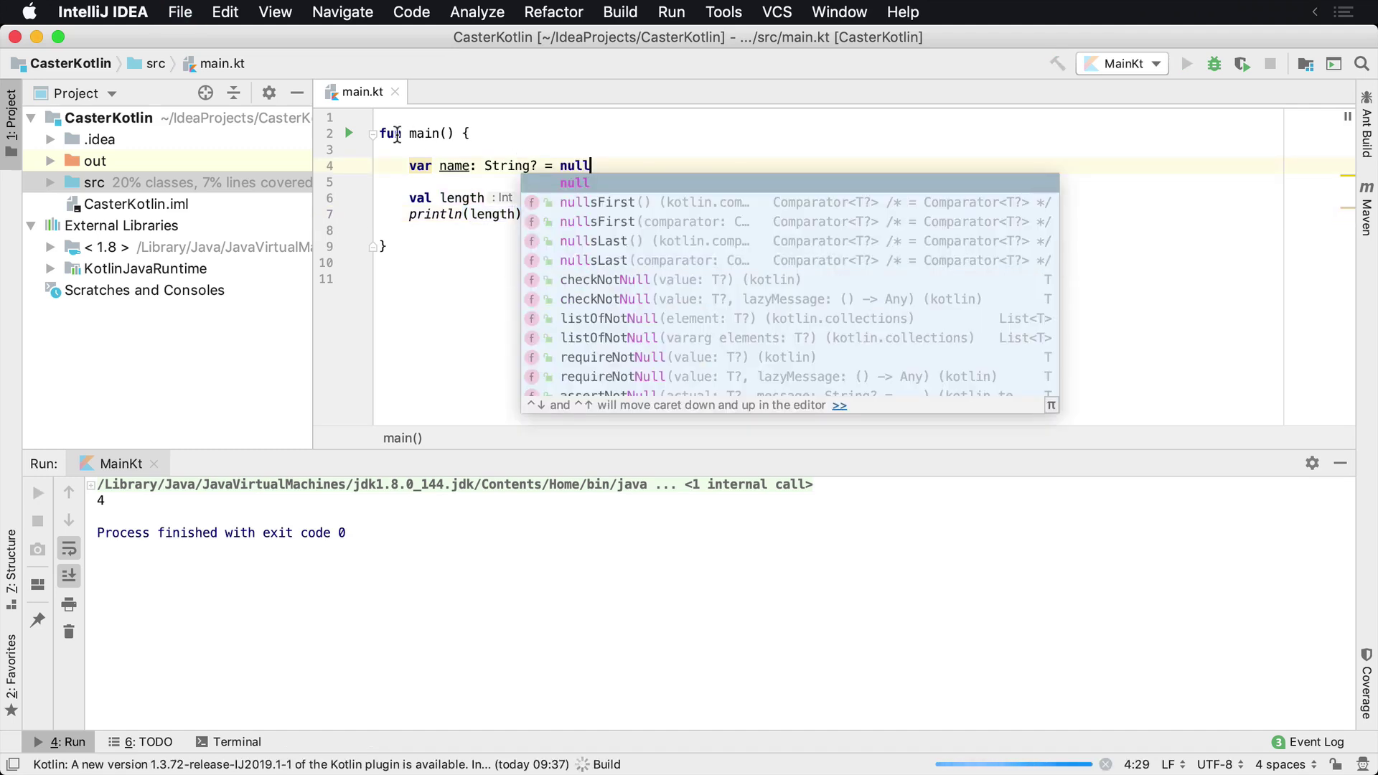
click(417, 165)
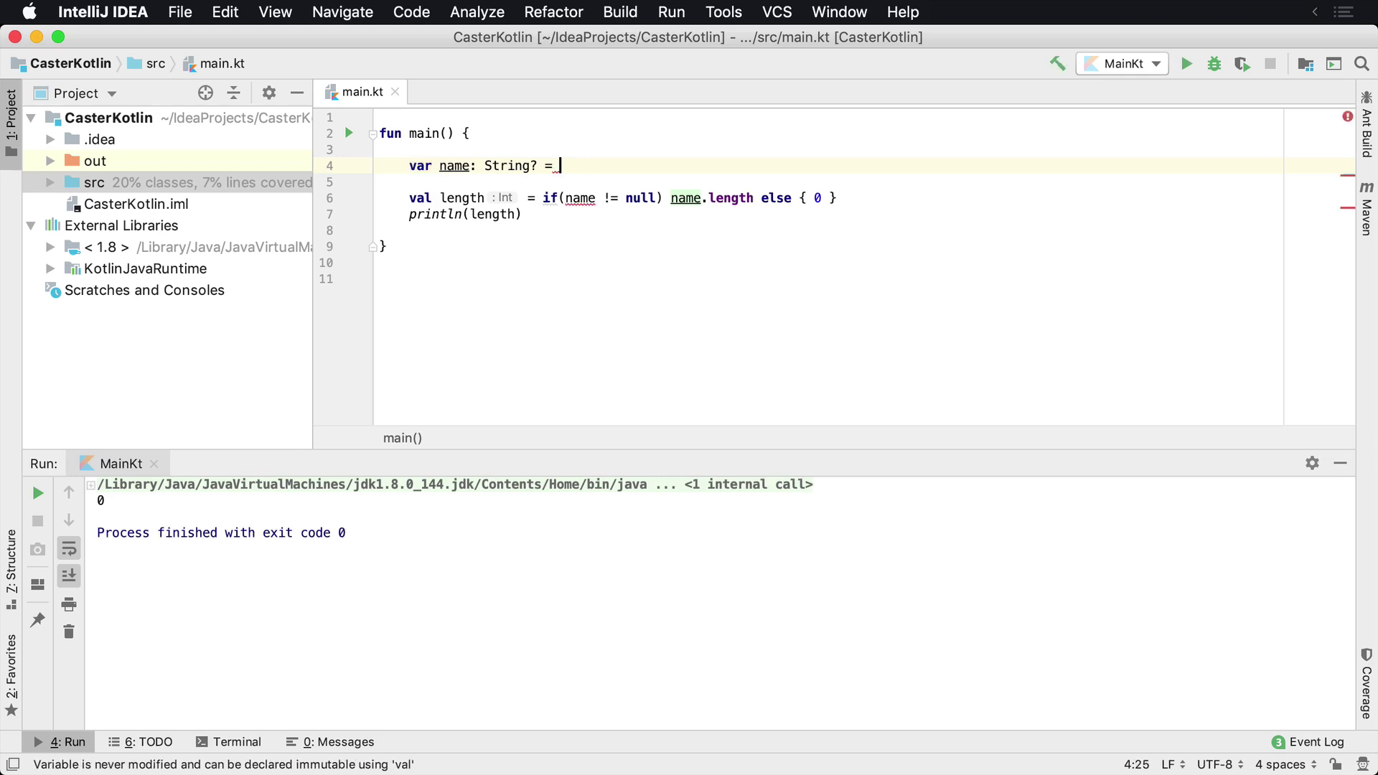
key(super+z)
key(super+z)
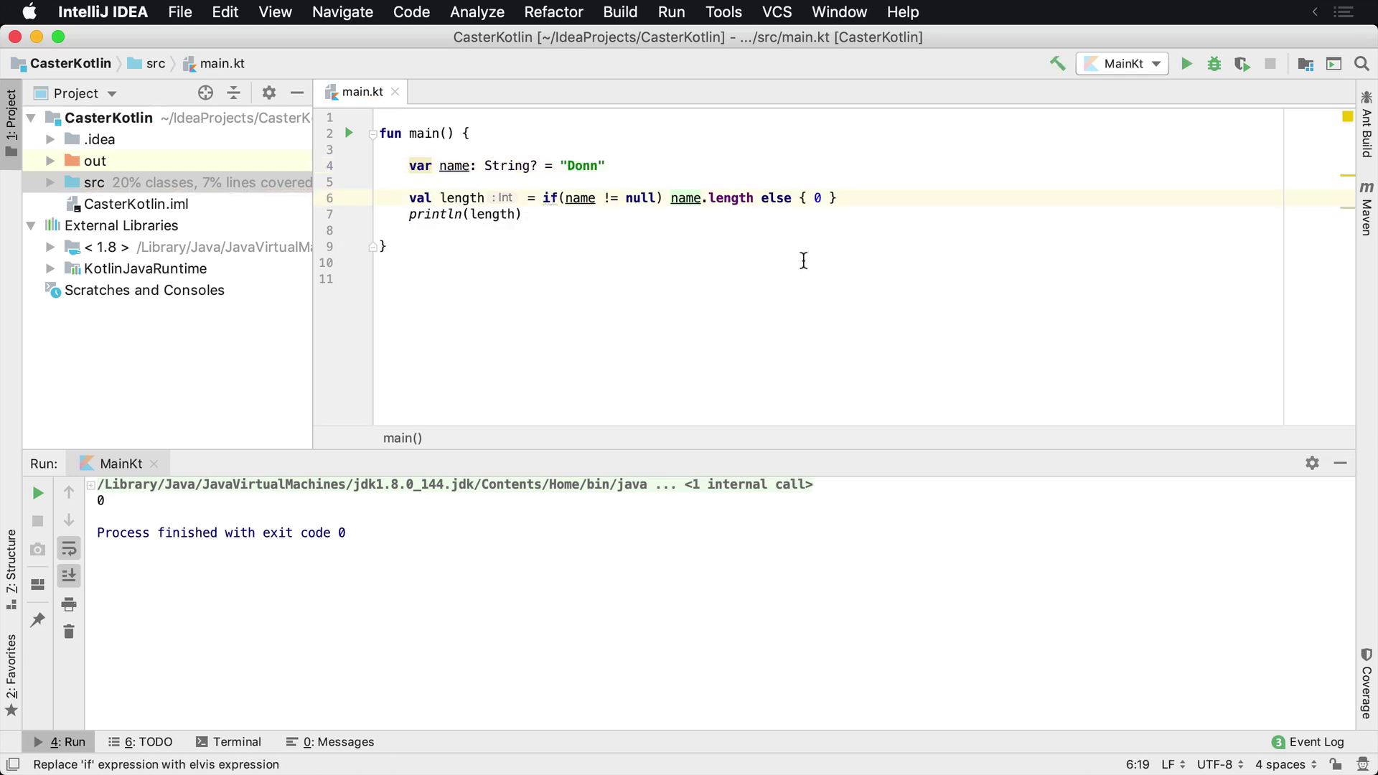
View the if-expression intentions without applying any, then delete the println(length) line
key(alt+Return)
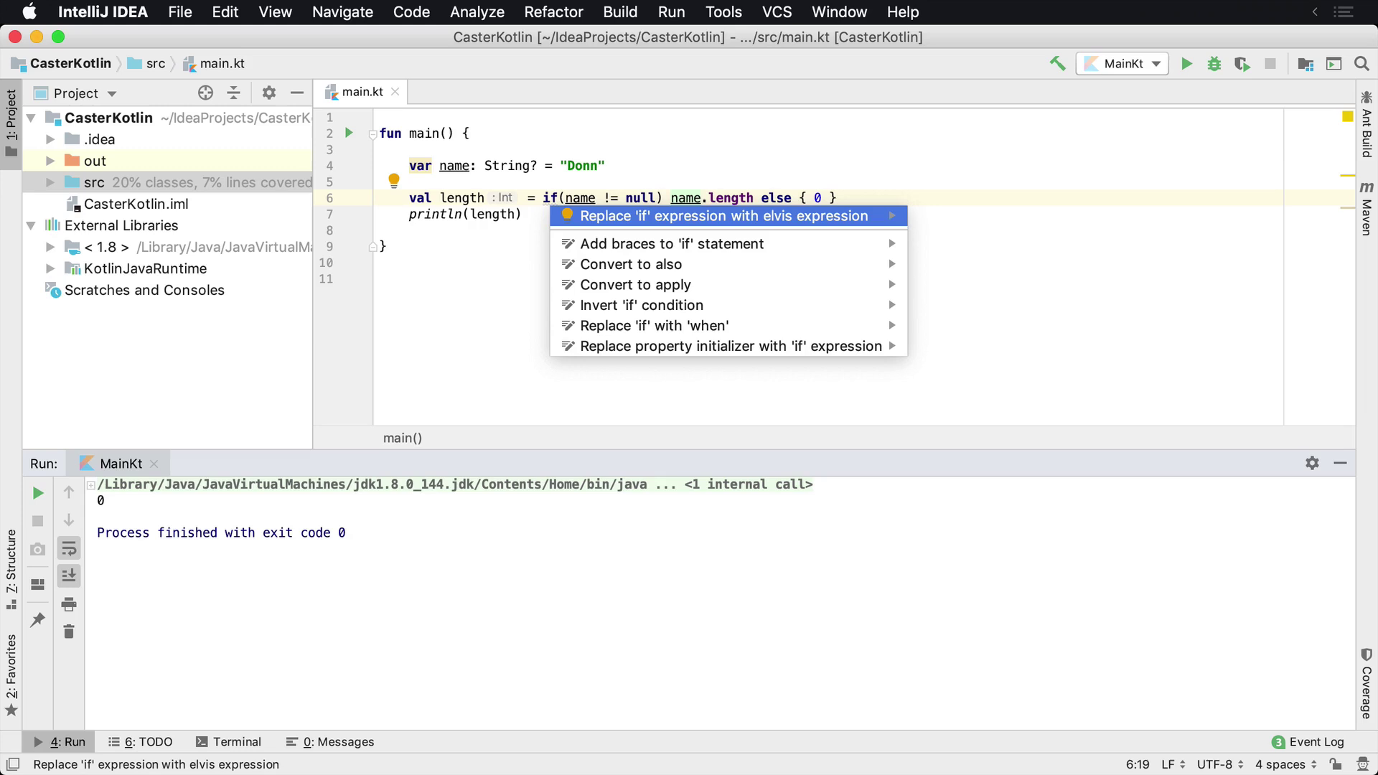
key(Escape)
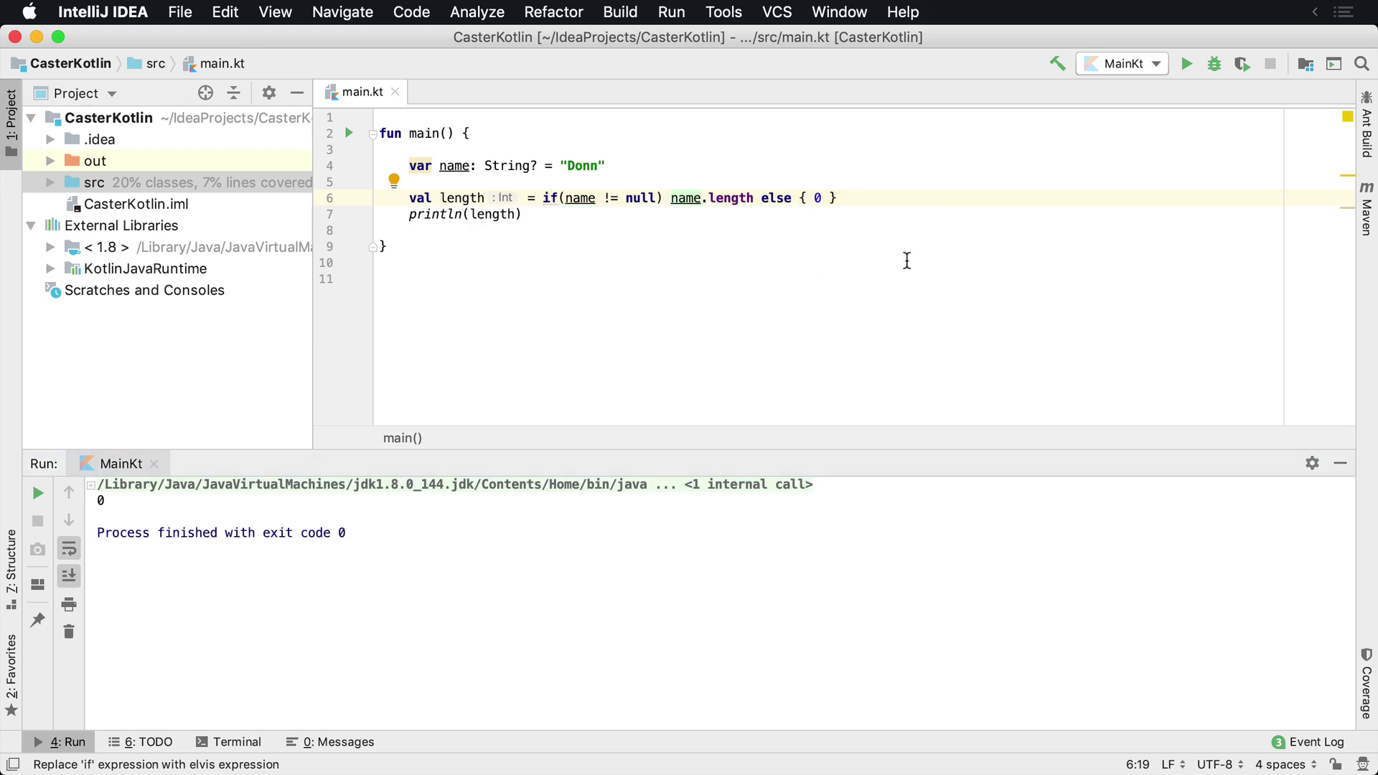
key(Down)
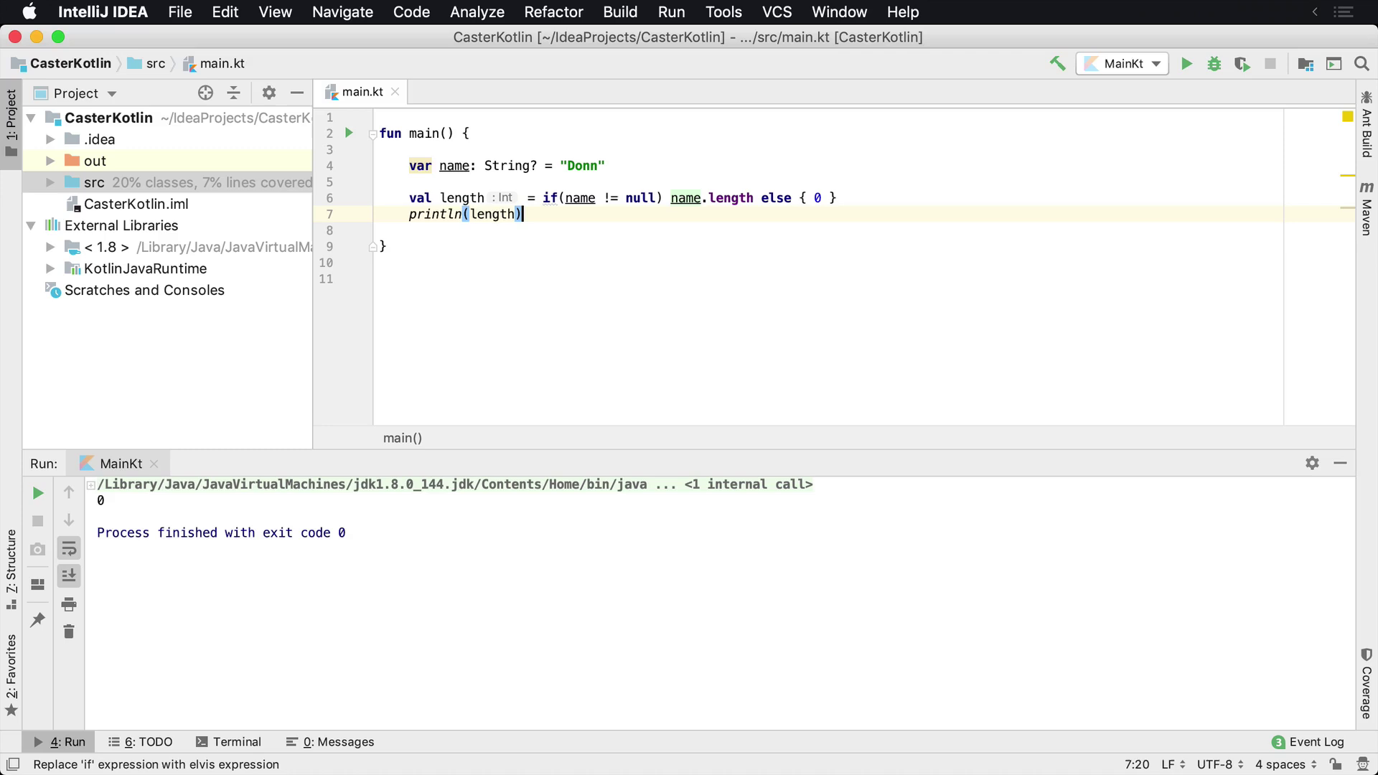
key(End)
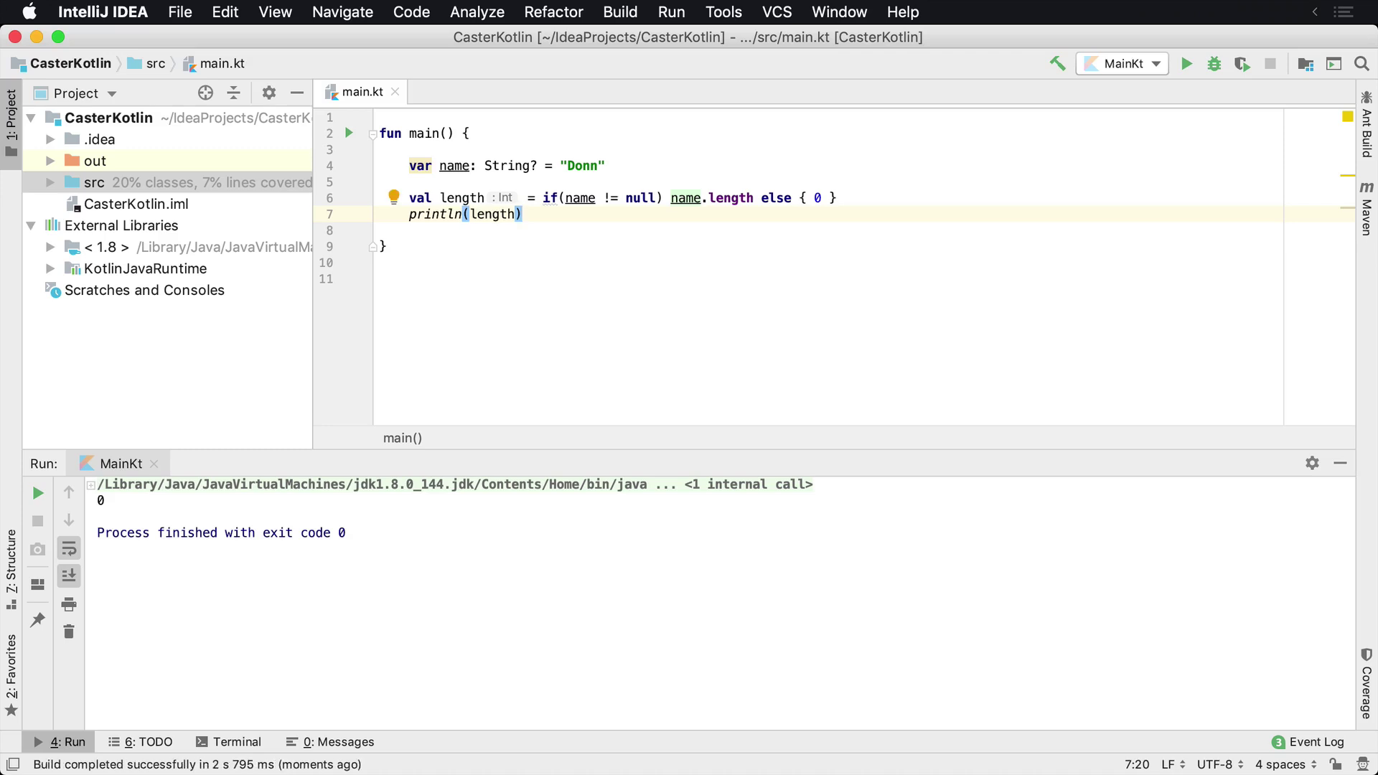
key(shift+Home)
key(BackSpace)
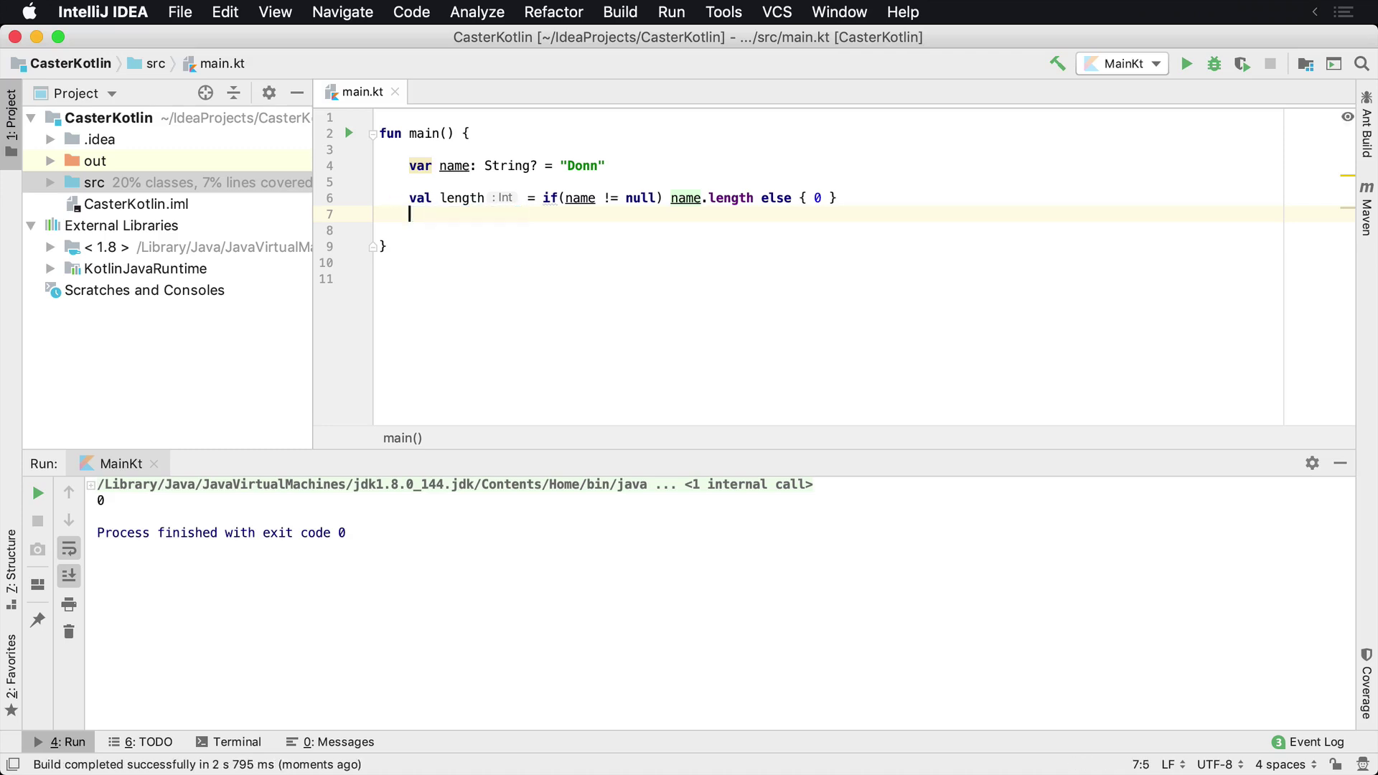